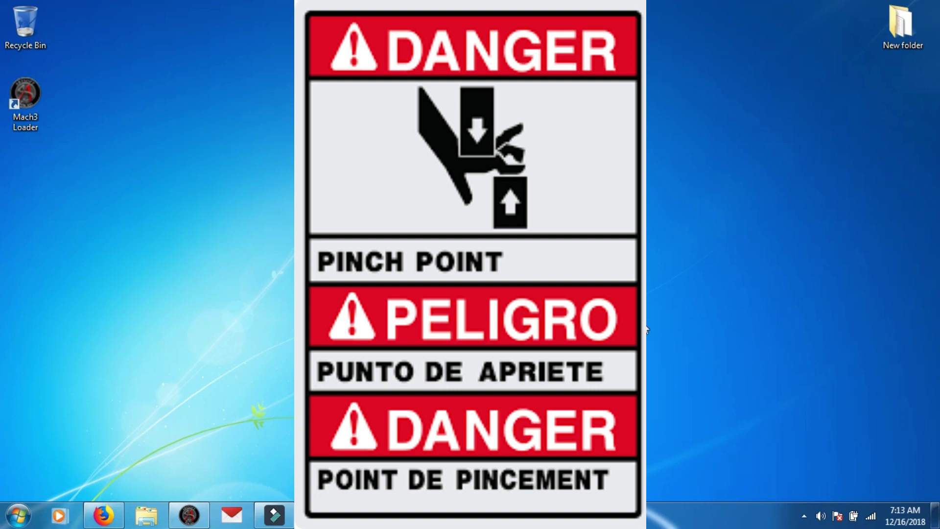
Switch to Mach3 and open the motor outputs settings of the ports and pins configuration
{"action": "mouse_move", "coordinate": [195, 519]}
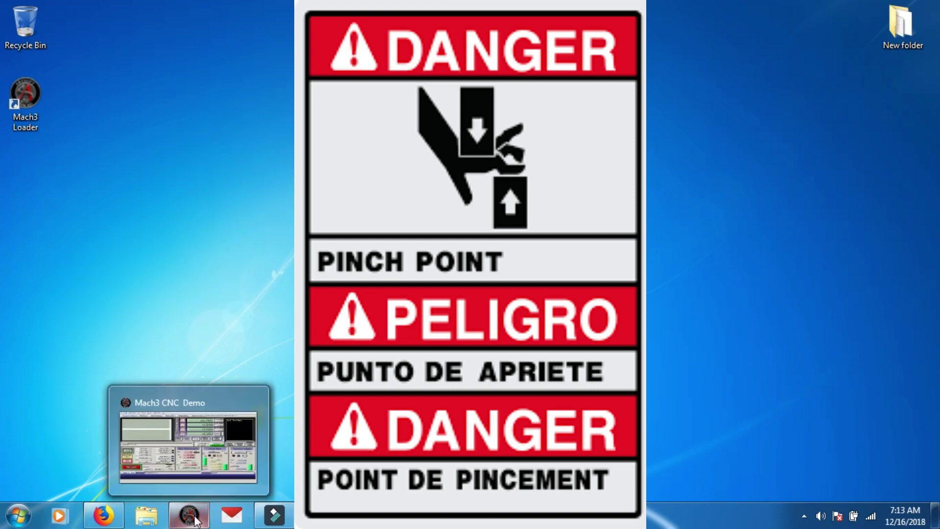
{"action": "left_click", "coordinate": [195, 518]}
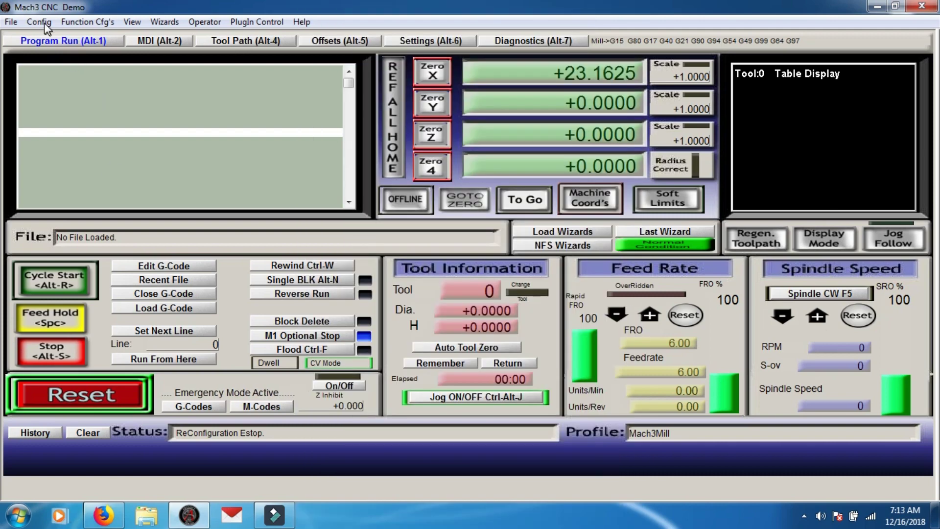
{"action": "left_click", "coordinate": [39, 22]}
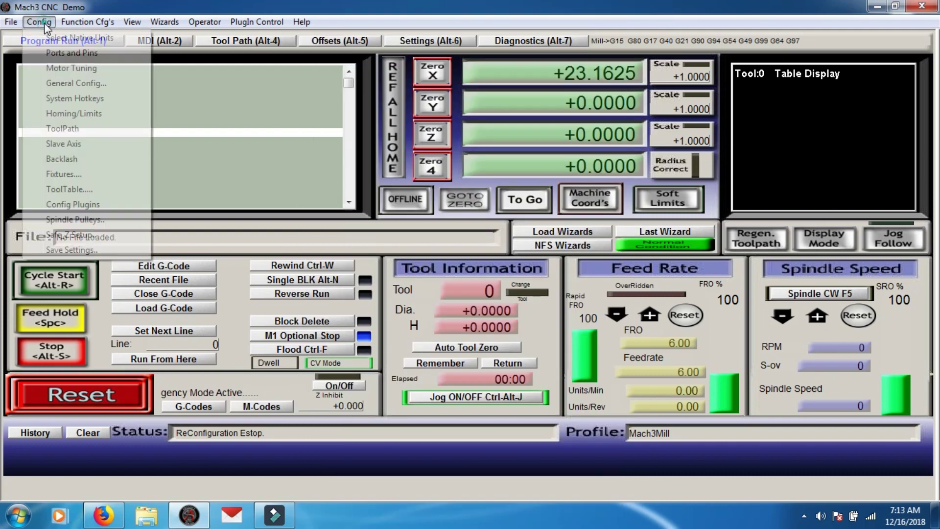
{"action": "left_click", "coordinate": [52, 54]}
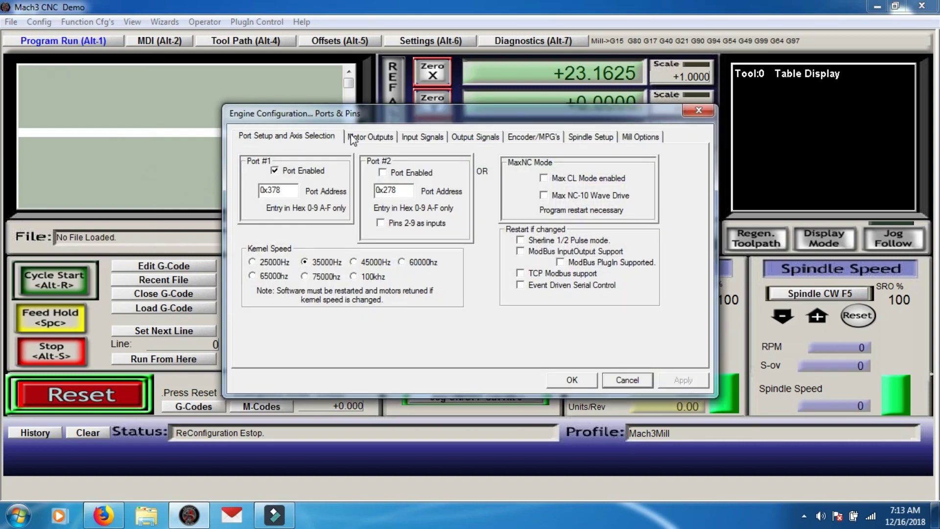
{"action": "left_click", "coordinate": [378, 141]}
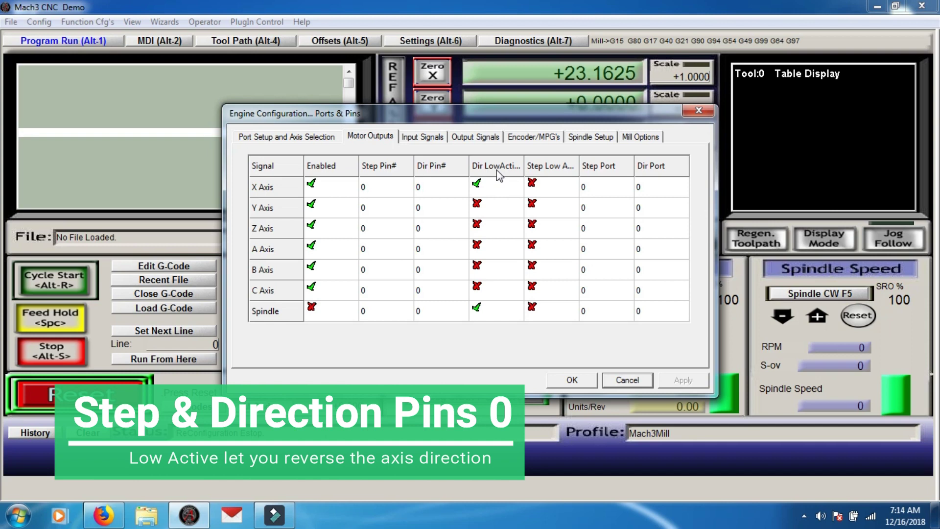
Turn the Y axis direction Low Active setting on and back off, apply, and close the configuration
{"action": "left_click", "coordinate": [483, 207]}
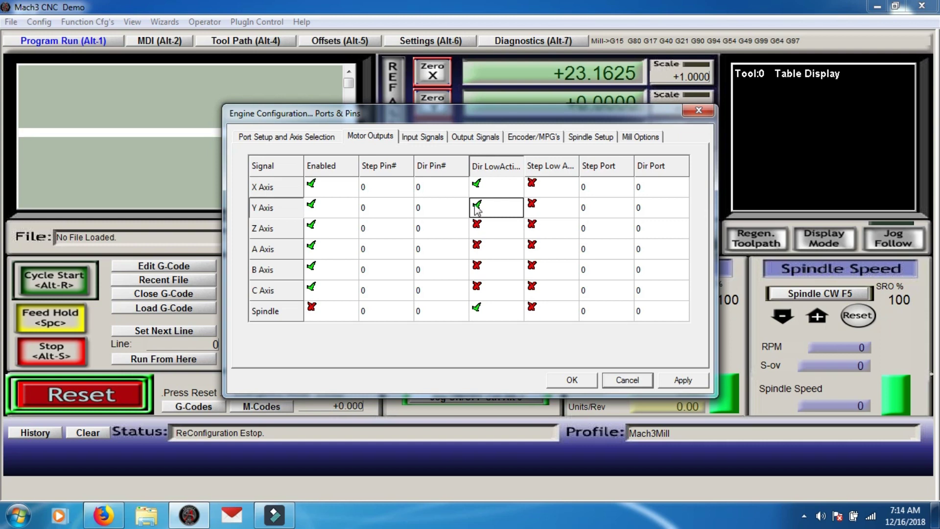
{"action": "left_click", "coordinate": [479, 207]}
{"action": "left_click", "coordinate": [686, 383]}
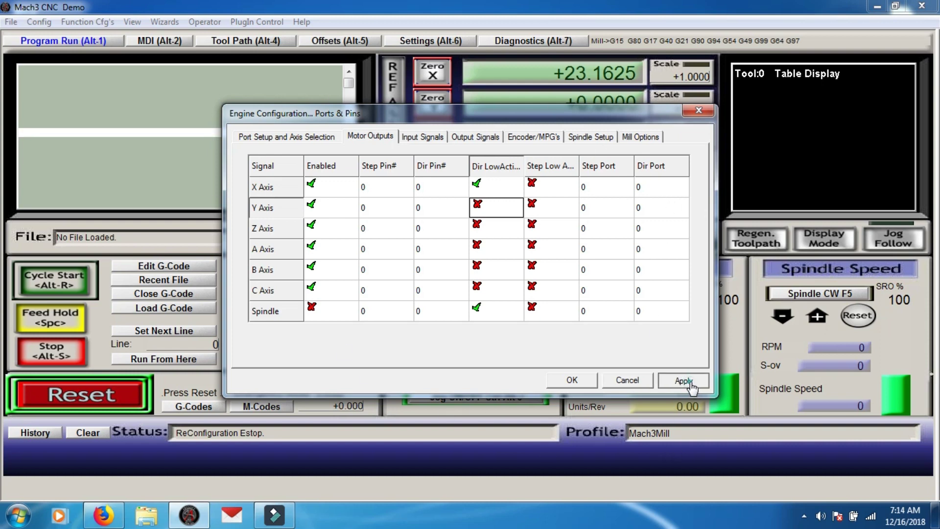
{"action": "left_click", "coordinate": [572, 381]}
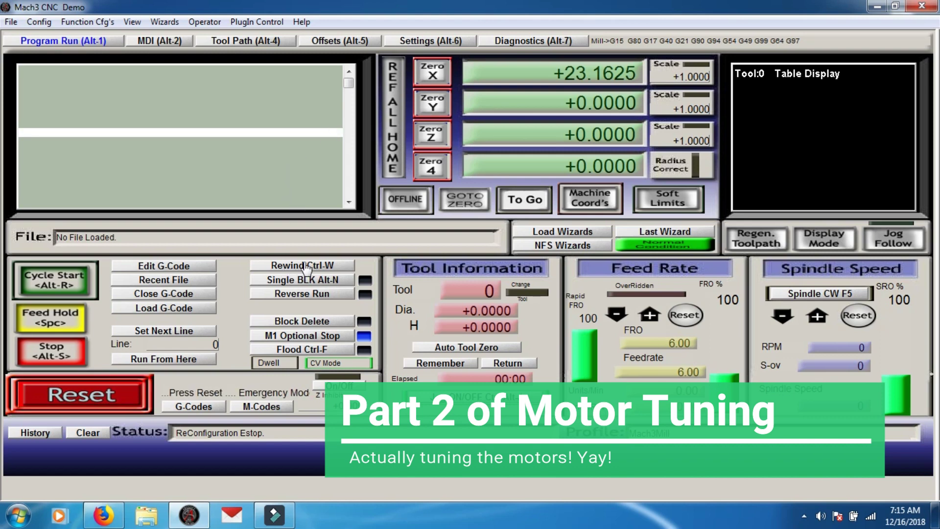
Reset the emergency mode and open motor tuning with the X axis selected
{"action": "left_click", "coordinate": [96, 395]}
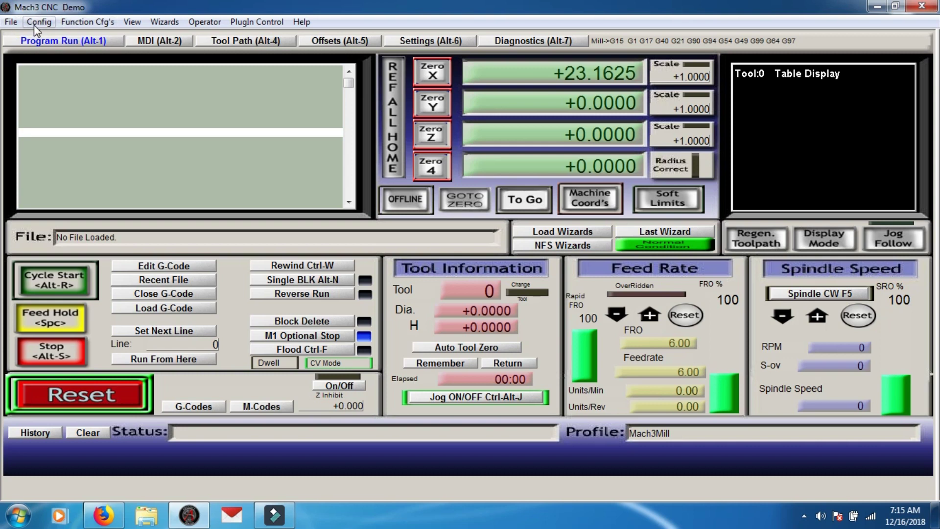
{"action": "left_click", "coordinate": [34, 25]}
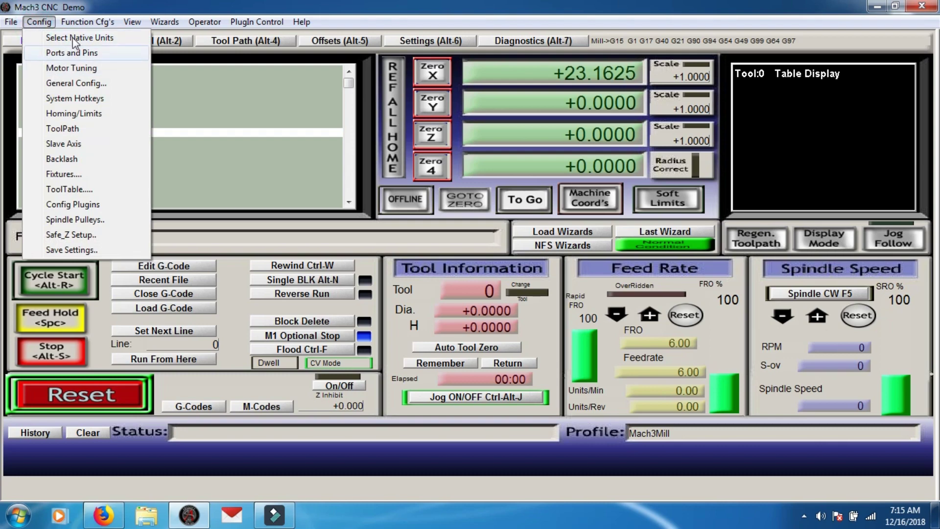
{"action": "left_click", "coordinate": [104, 69]}
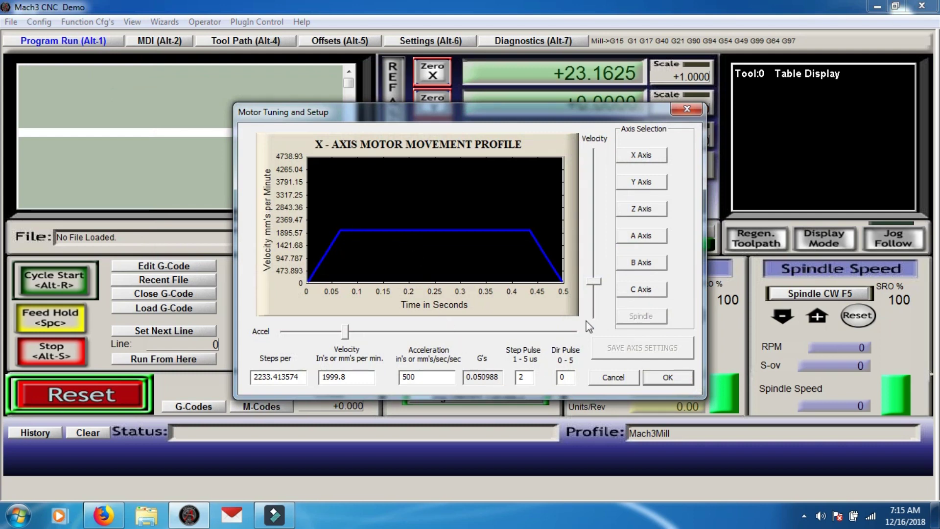
{"action": "left_click", "coordinate": [646, 160]}
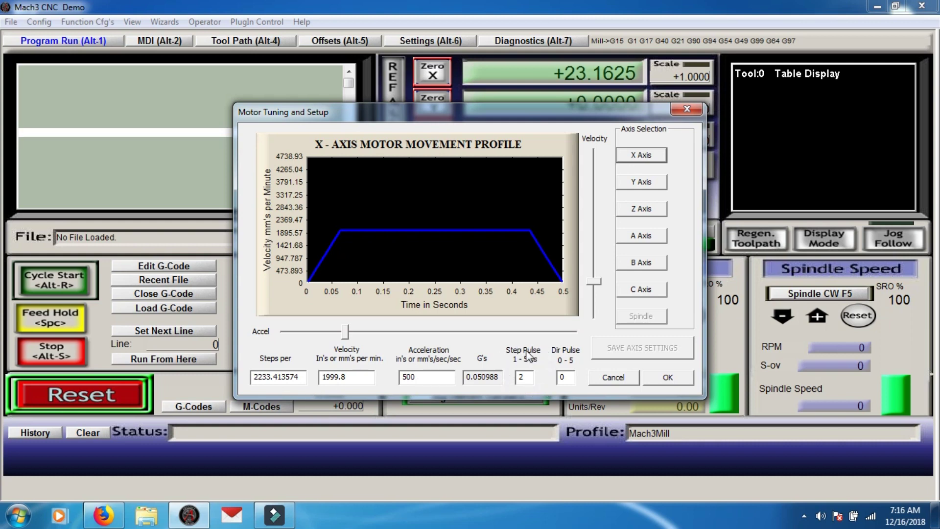
{"action": "left_click", "coordinate": [531, 379]}
{"action": "left_click", "coordinate": [636, 156]}
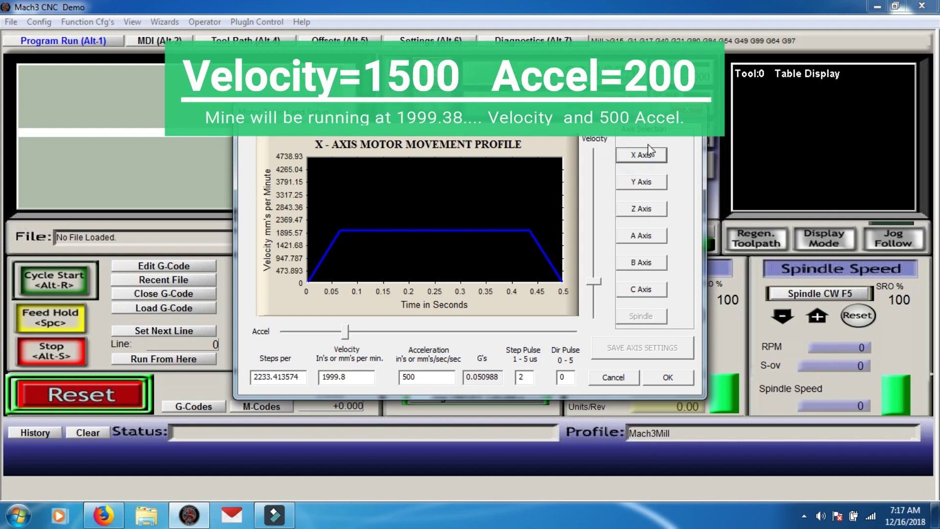
Set the X axis velocity to 1500 mm per minute and its acceleration to 200
{"action": "left_click_drag", "start_coordinate": [356, 374], "coordinate": [318, 376]}
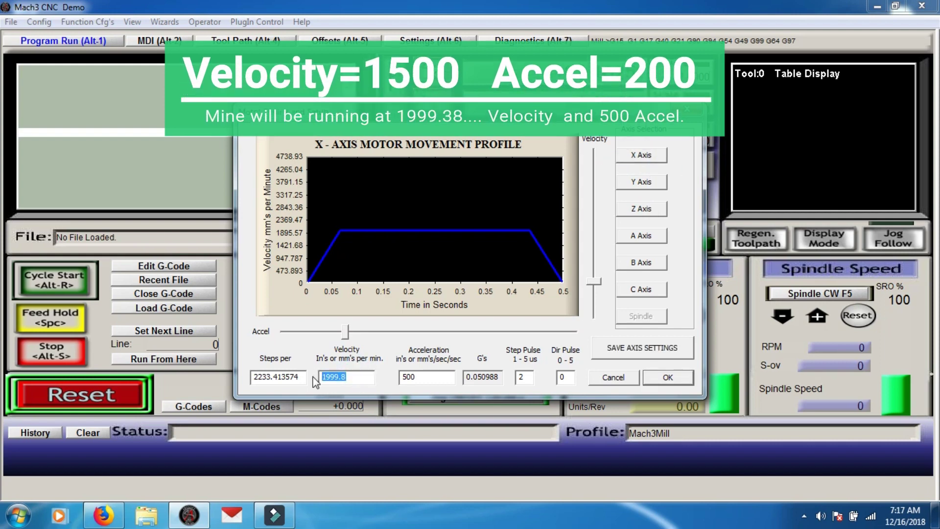
{"action": "type", "text": "1500"}
{"action": "left_click_drag", "start_coordinate": [425, 376], "coordinate": [401, 383]}
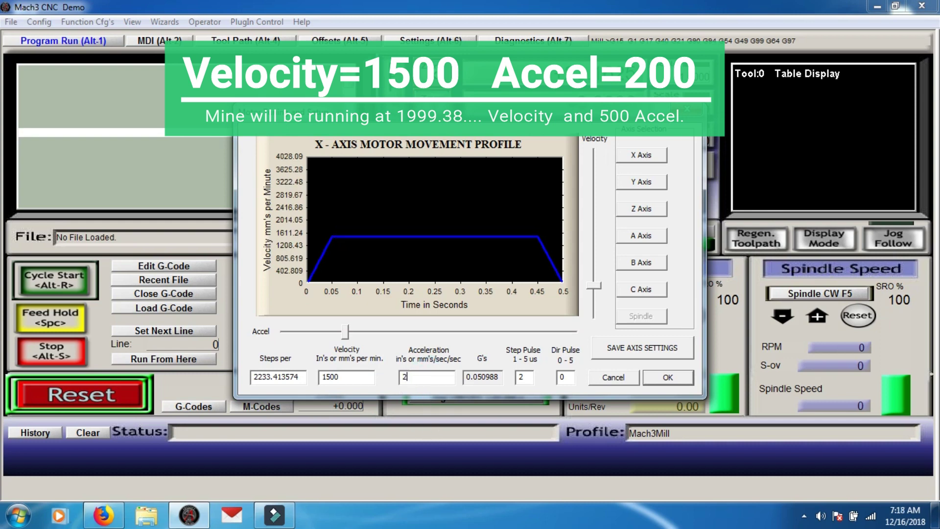
{"action": "type", "text": "200"}
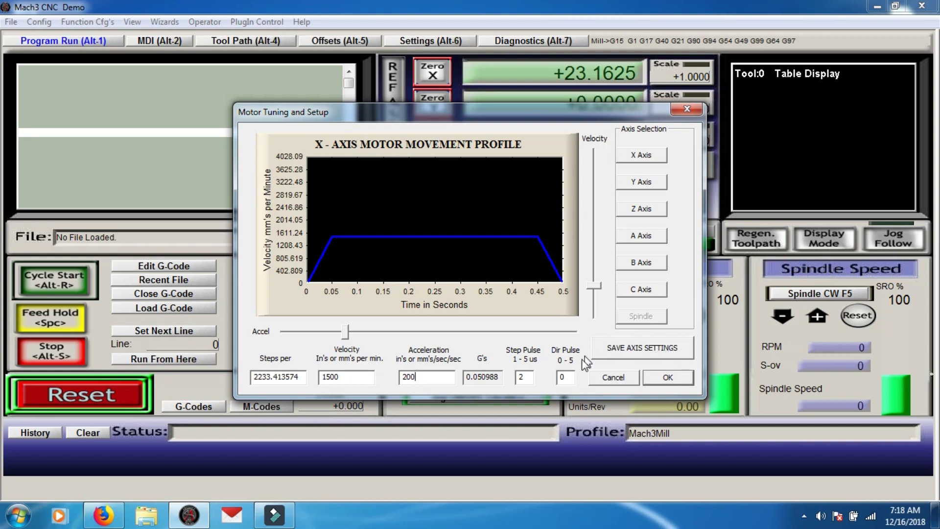
Set the Y axis velocity to 1500 and acceleration to 200, and save the axis settings
{"action": "key", "text": "shift+Tab"}
{"action": "type", "text": "1500"}
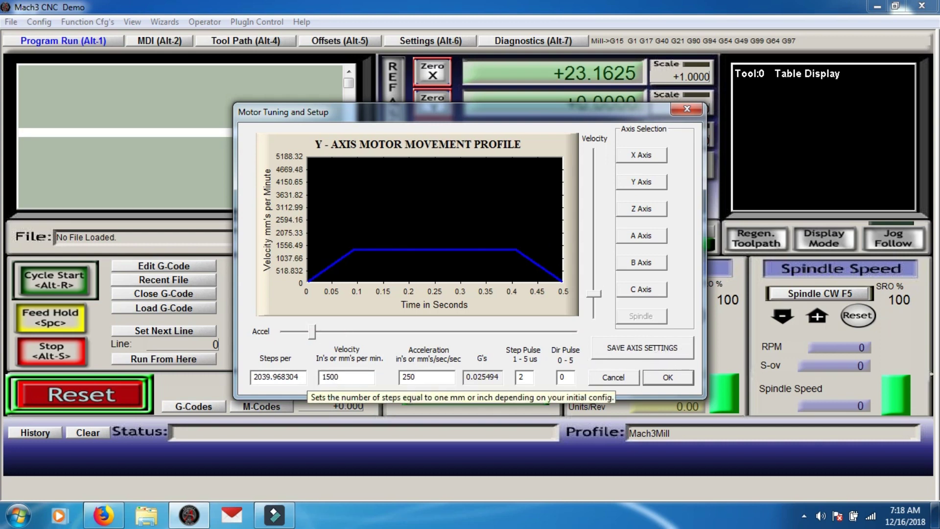
{"action": "left_click", "coordinate": [424, 380]}
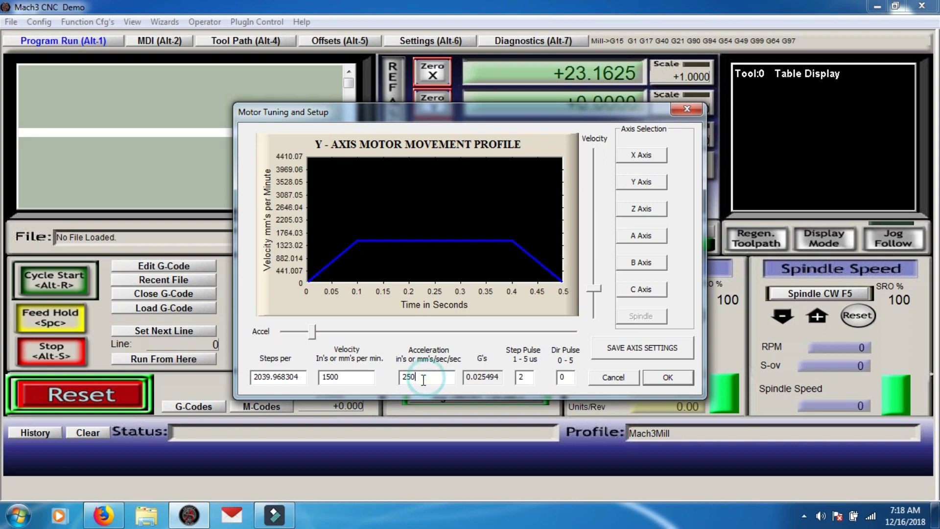
{"action": "key", "text": "BackSpace"}
{"action": "key", "text": "BackSpace"}
{"action": "type", "text": "0"}
{"action": "left_click", "coordinate": [654, 349]}
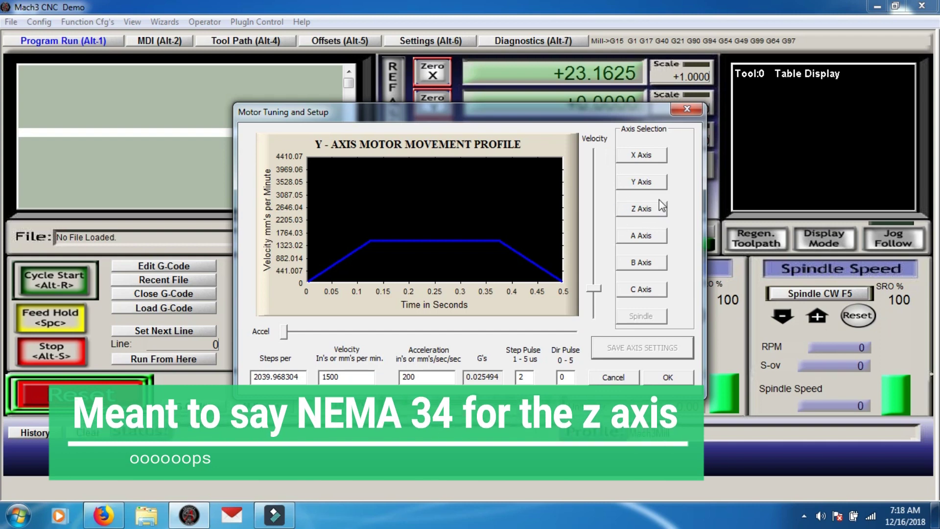
Select the Z axis and set its velocity to 1500 and acceleration to 200
{"action": "left_click", "coordinate": [641, 211]}
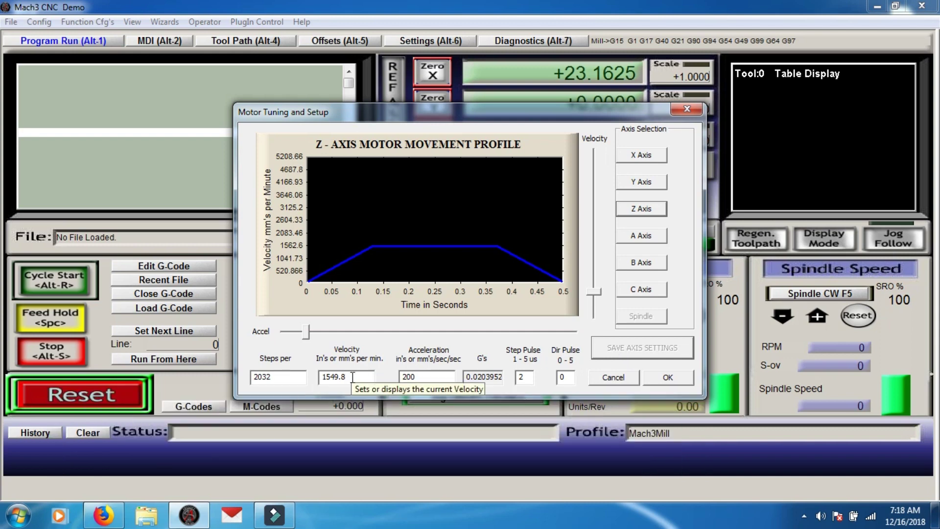
{"action": "left_click_drag", "start_coordinate": [353, 377], "coordinate": [307, 378]}
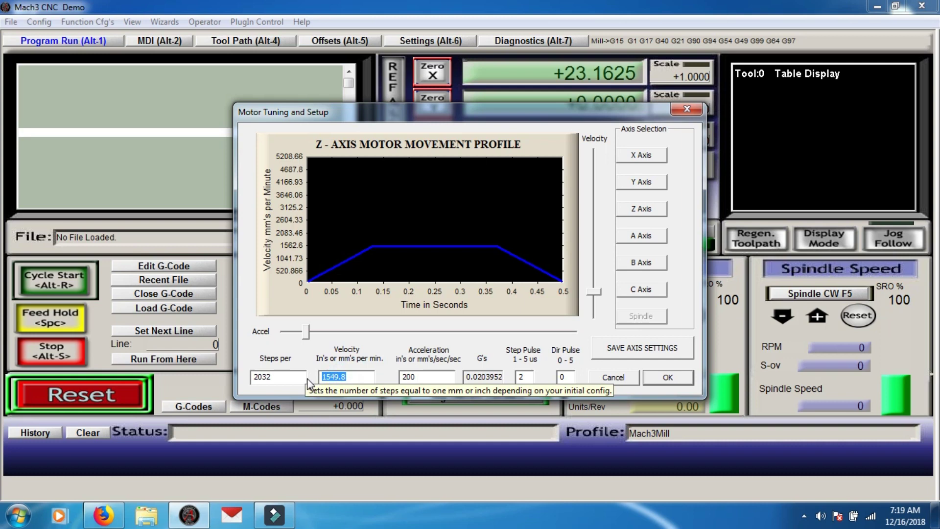
{"action": "type", "text": "1500"}
{"action": "key", "text": "Tab"}
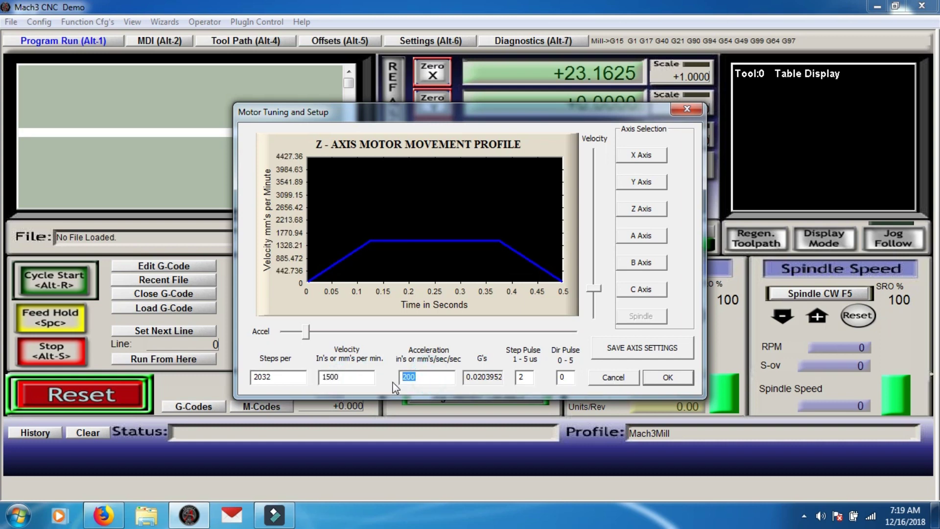
{"action": "type", "text": "200"}
Set the Z axis acceleration to 300 and velocity to 1600, and save the axis settings
{"action": "left_click_drag", "start_coordinate": [428, 377], "coordinate": [387, 377]}
{"action": "type", "text": "300"}
{"action": "double_click", "coordinate": [314, 381]}
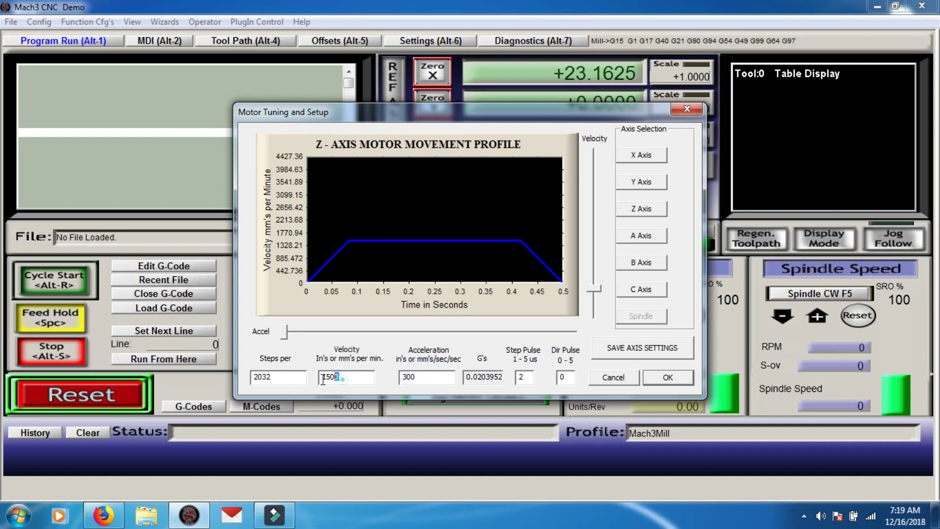
{"action": "type", "text": "1600"}
{"action": "left_click", "coordinate": [623, 348]}
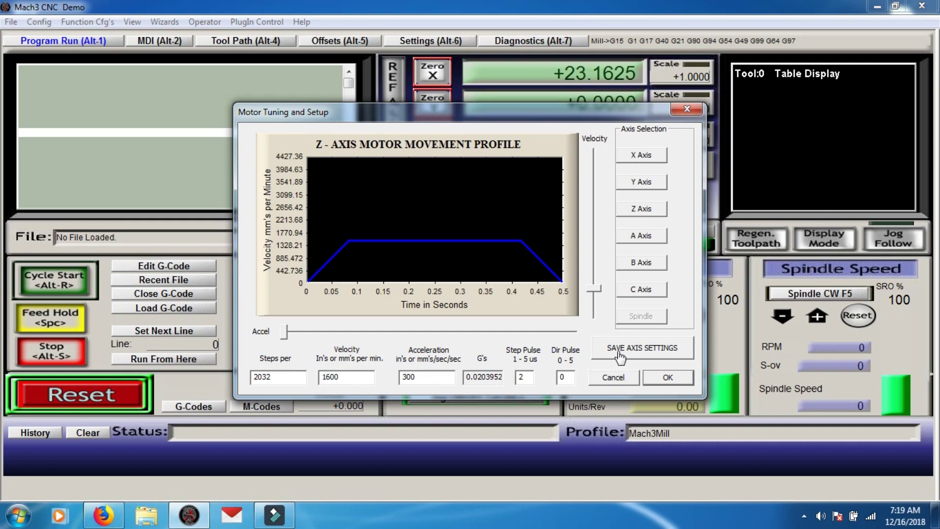
Set the Z axis velocity to 1602 and acceleration to 400, and save the axis settings
{"action": "double_click", "coordinate": [344, 378]}
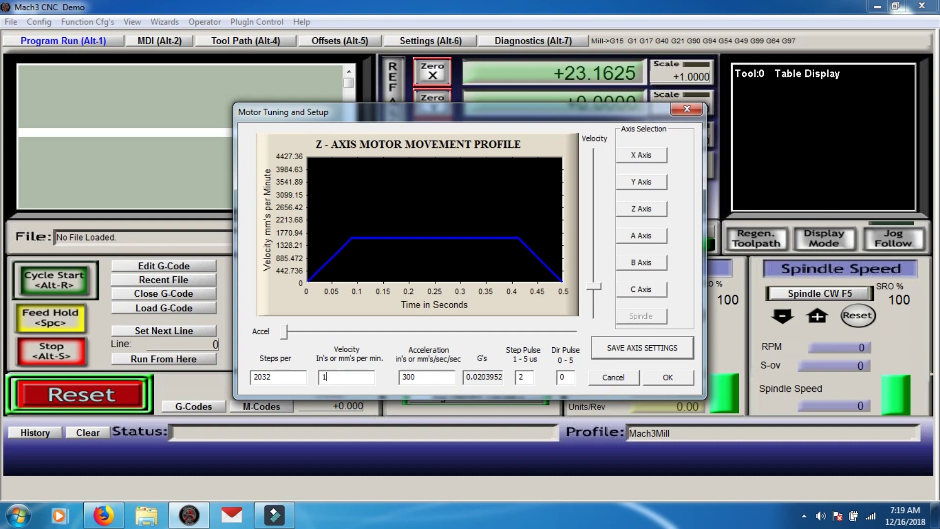
{"action": "type", "text": "160202"}
{"action": "double_click", "coordinate": [404, 377]}
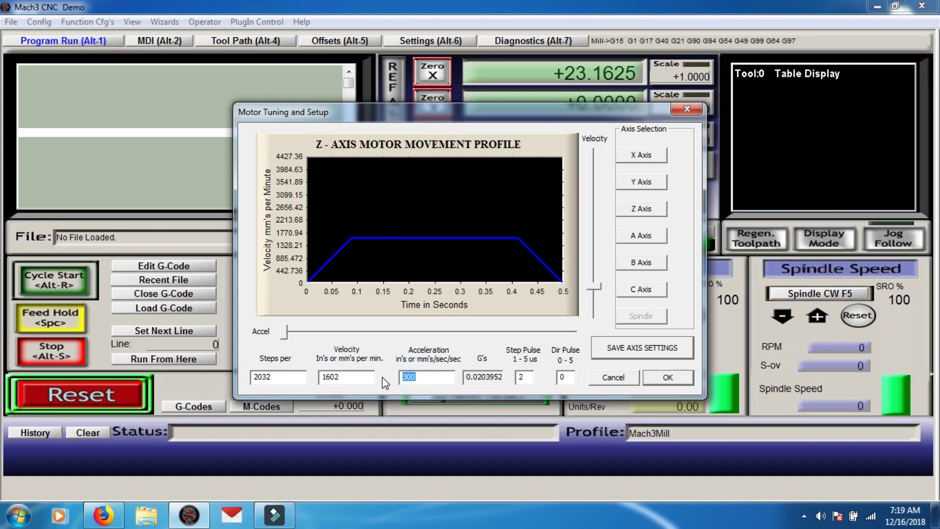
{"action": "type", "text": "400"}
{"action": "left_click", "coordinate": [635, 347]}
Set the Z axis velocity to 1400, save the axis settings, and close motor tuning
{"action": "double_click", "coordinate": [345, 376]}
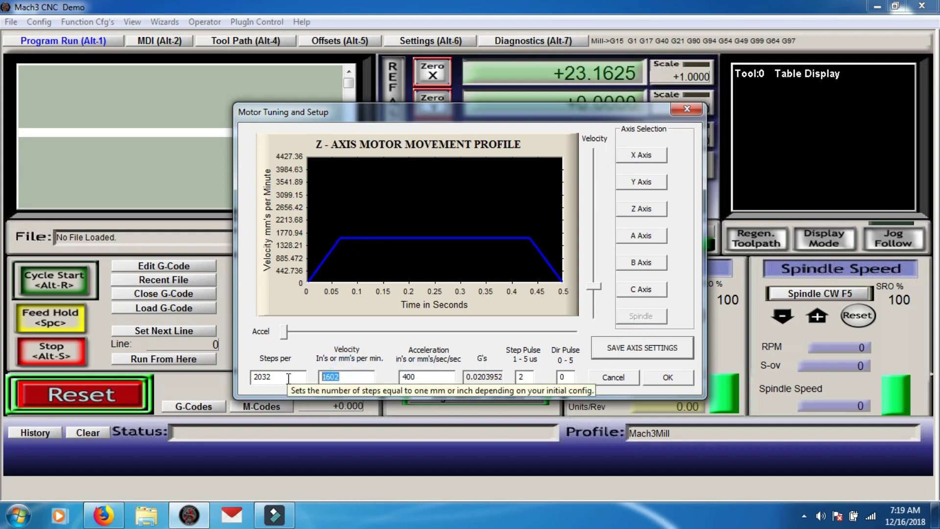
{"action": "type", "text": "1400"}
{"action": "key", "text": "Tab"}
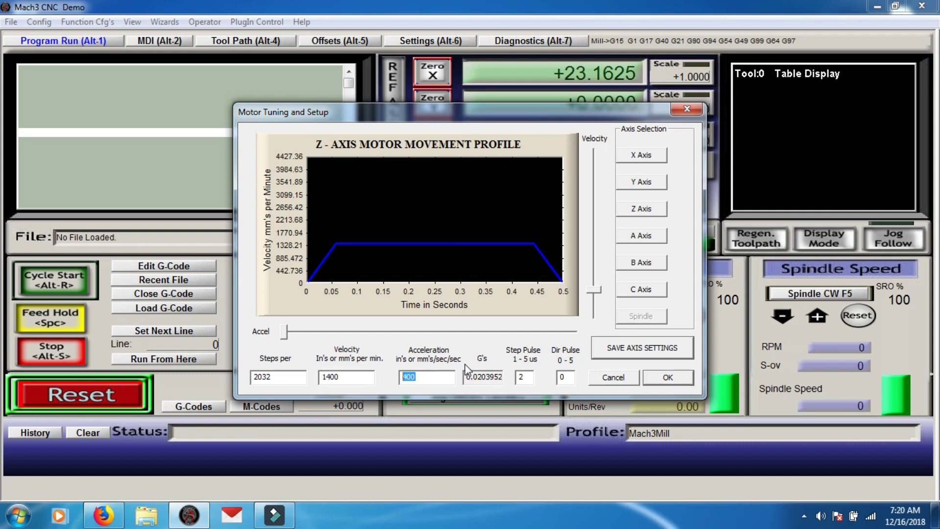
{"action": "left_click", "coordinate": [637, 357]}
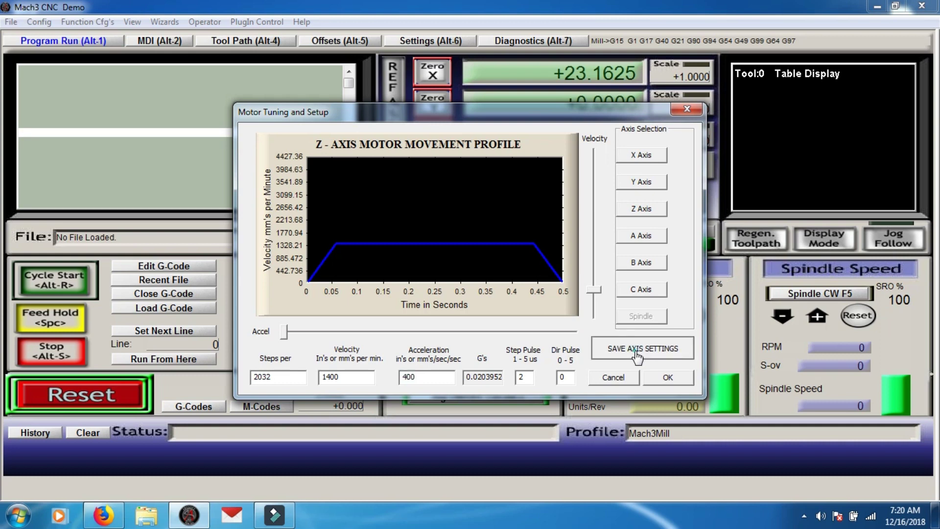
{"action": "left_click", "coordinate": [676, 380]}
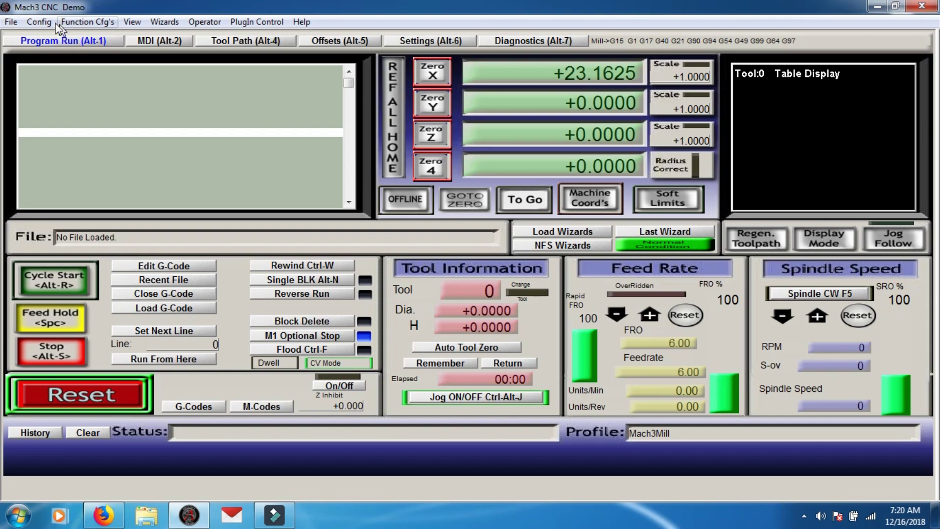
Reopen the motor tuning setup on the X axis profile
{"action": "left_click", "coordinate": [39, 21]}
{"action": "left_click", "coordinate": [59, 68]}
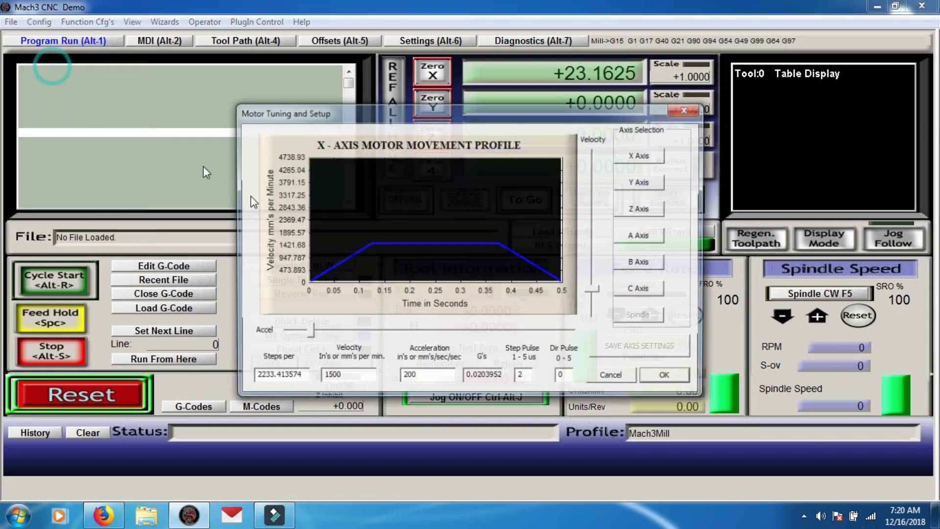